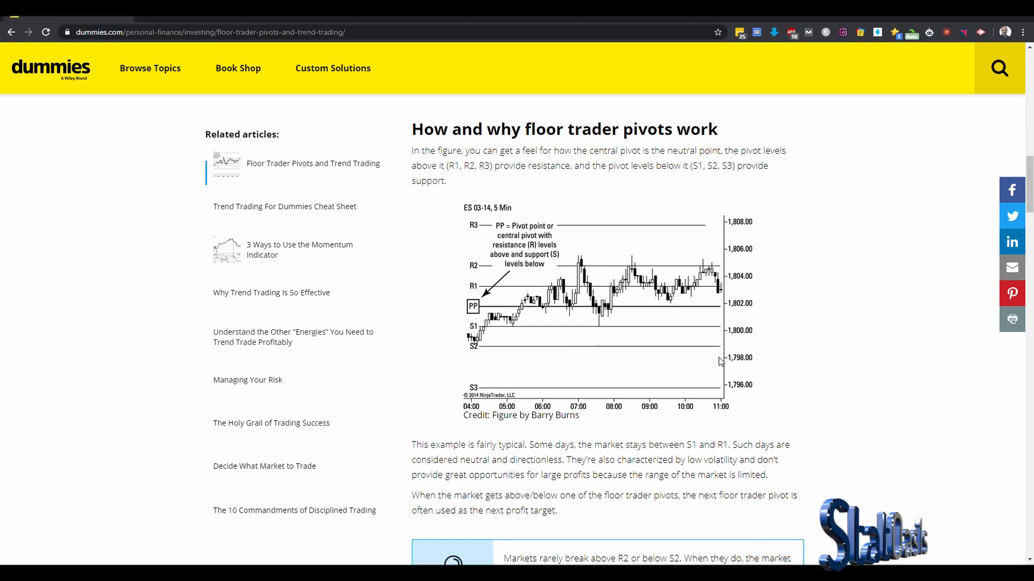
Step: Examine the article's floor trader pivots figure and the formulas for the central pivot, resistance and support levels
scroll(759, 371, down, 1)
scroll(819, 373, down, 4)
scroll(820, 374, up, 5)
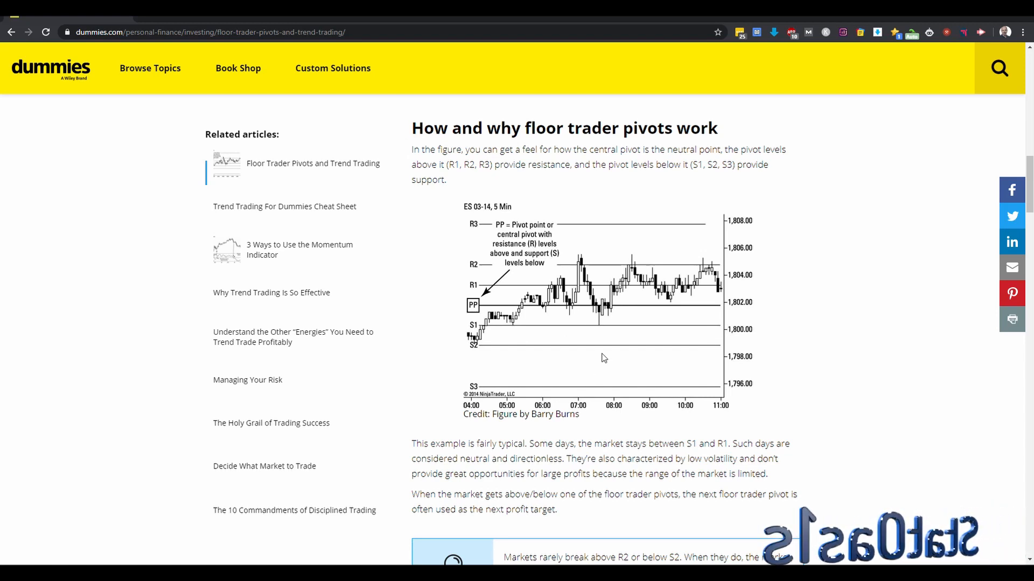
scroll(707, 373, up, 5)
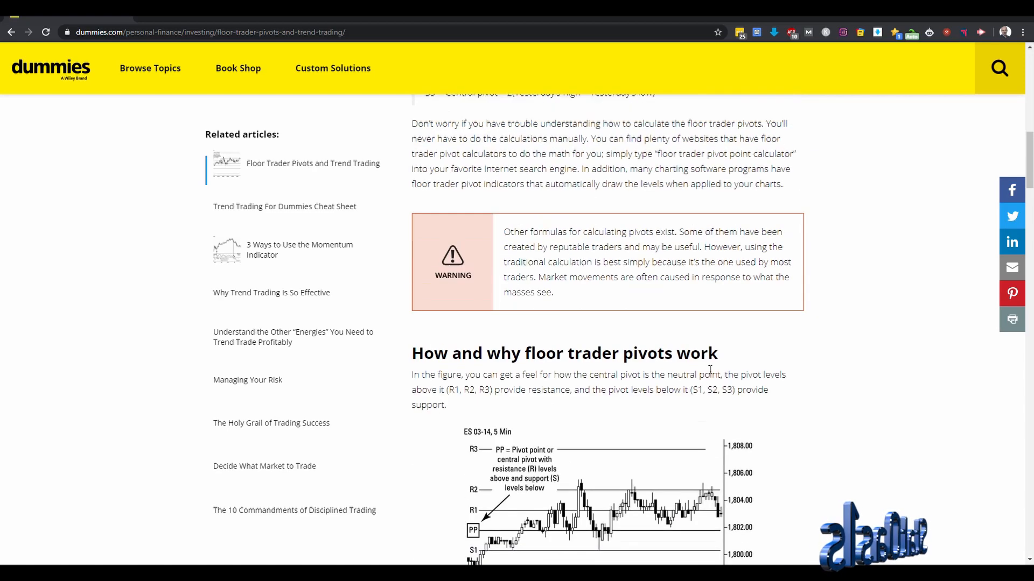
scroll(710, 373, up, 3)
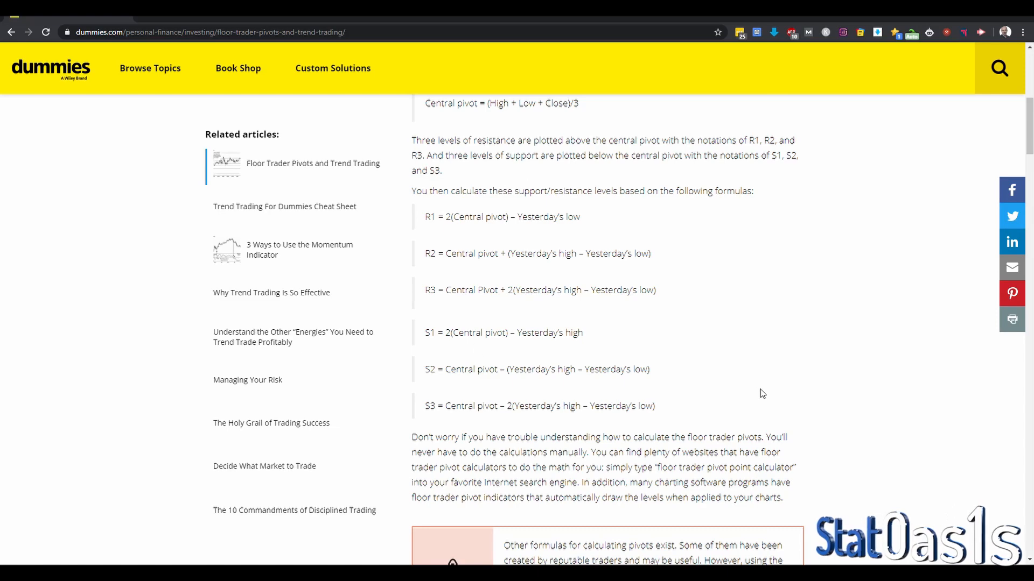
scroll(799, 412, down, 5)
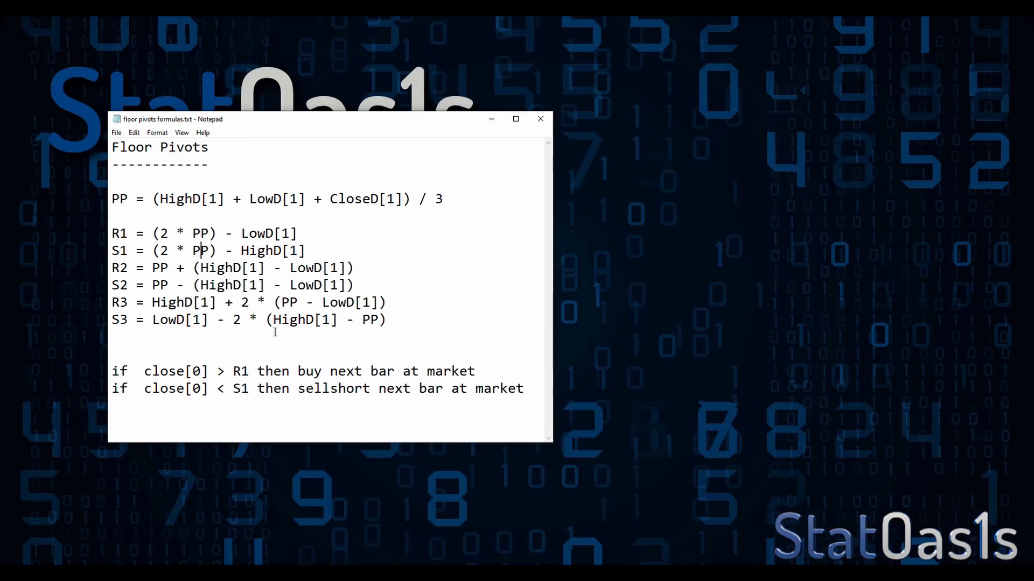
Step: Switch to StrategyQuant X, create a new simple-wizard strategy in AlgoWizard, and open its custom blocks
click(491, 119)
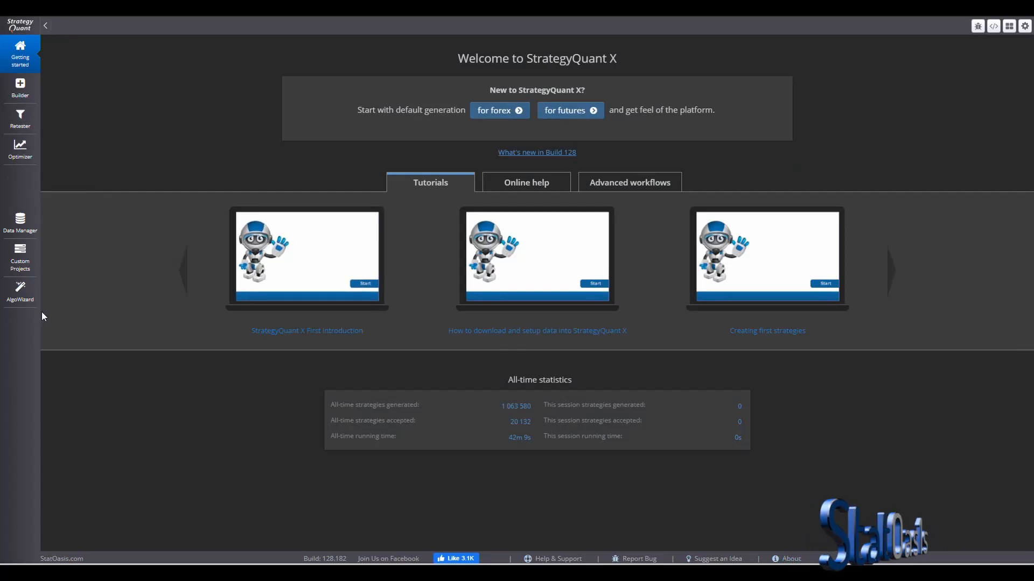
click(20, 290)
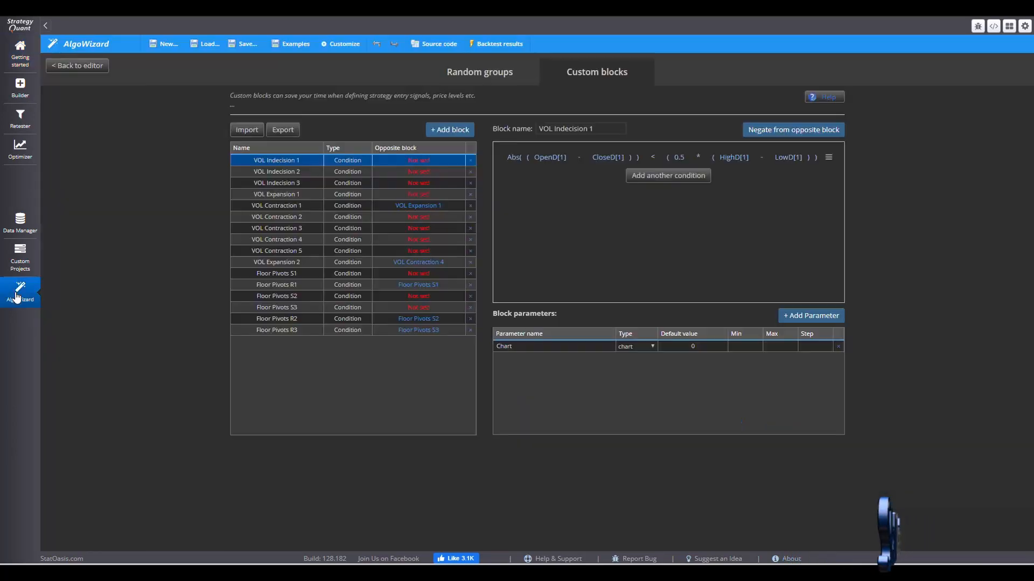
click(173, 44)
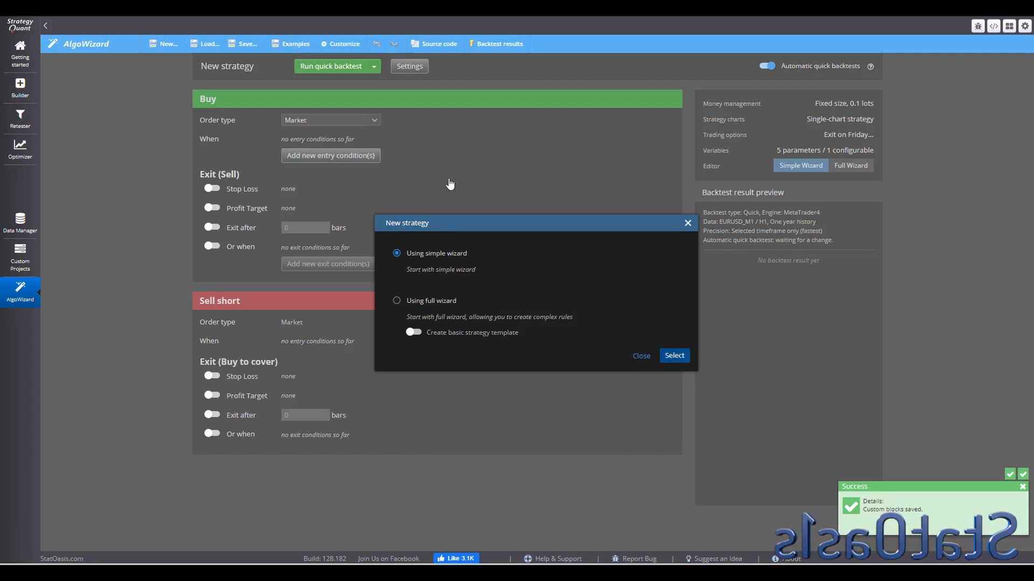
click(674, 356)
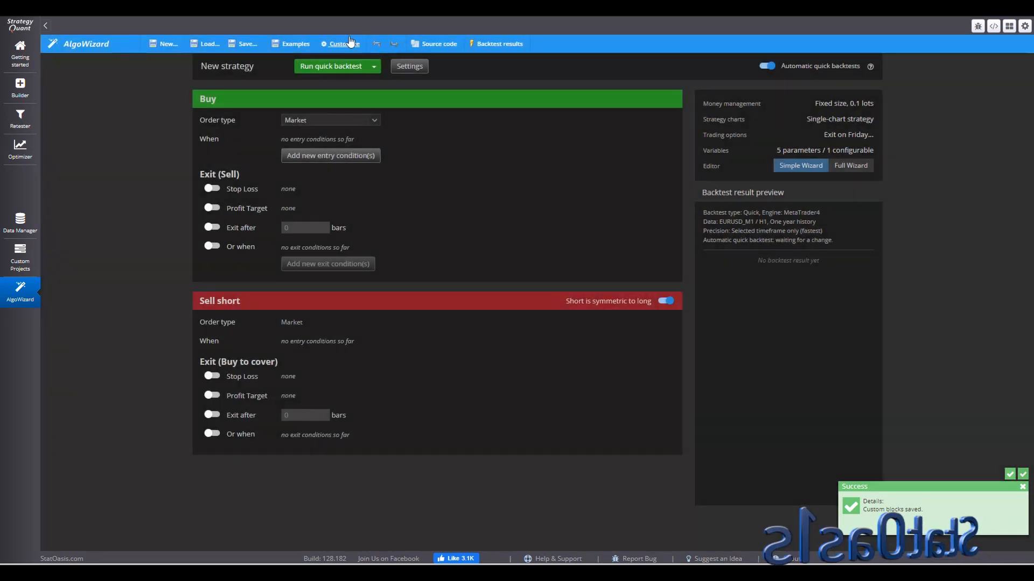
click(345, 44)
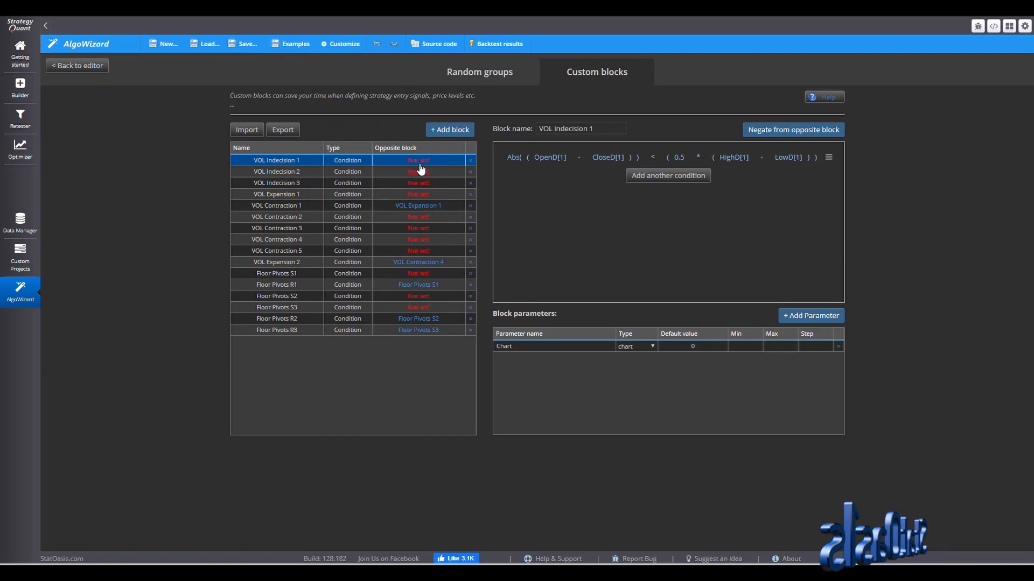
Step: Look over the random groups and compare the Floor Pivots S1 custom block with the S1 formula in the Notepad file
click(478, 71)
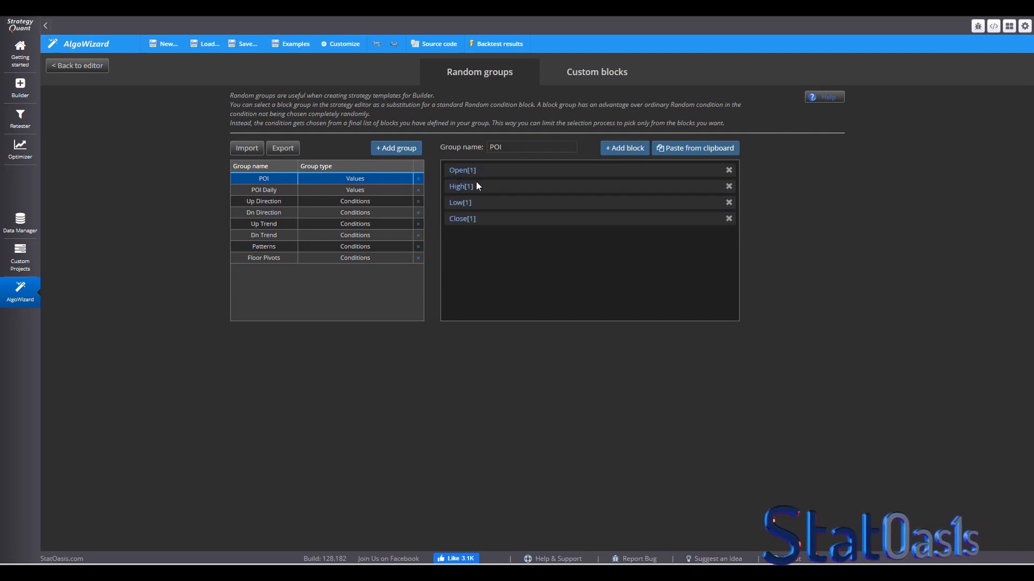
click(595, 76)
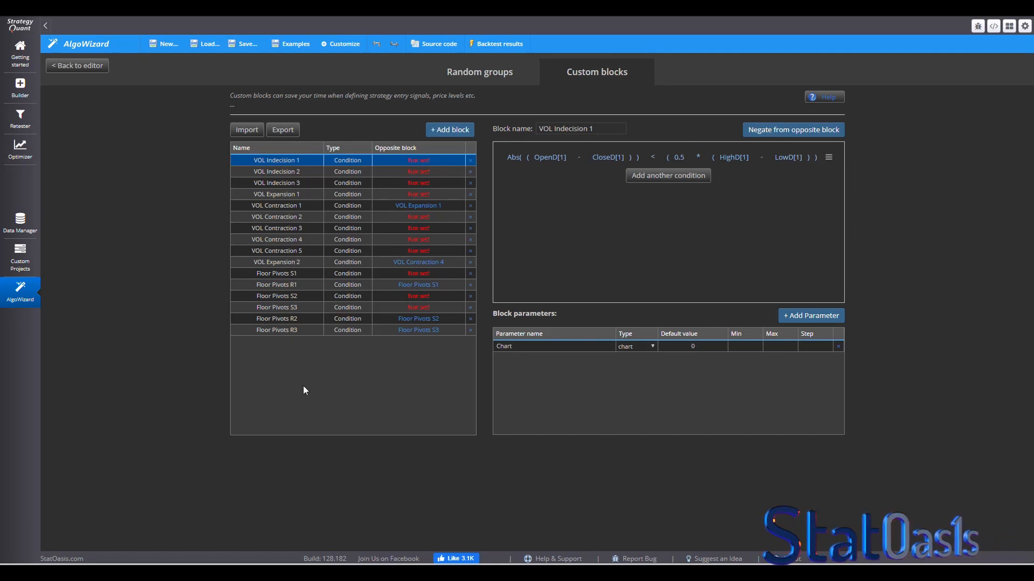
click(302, 274)
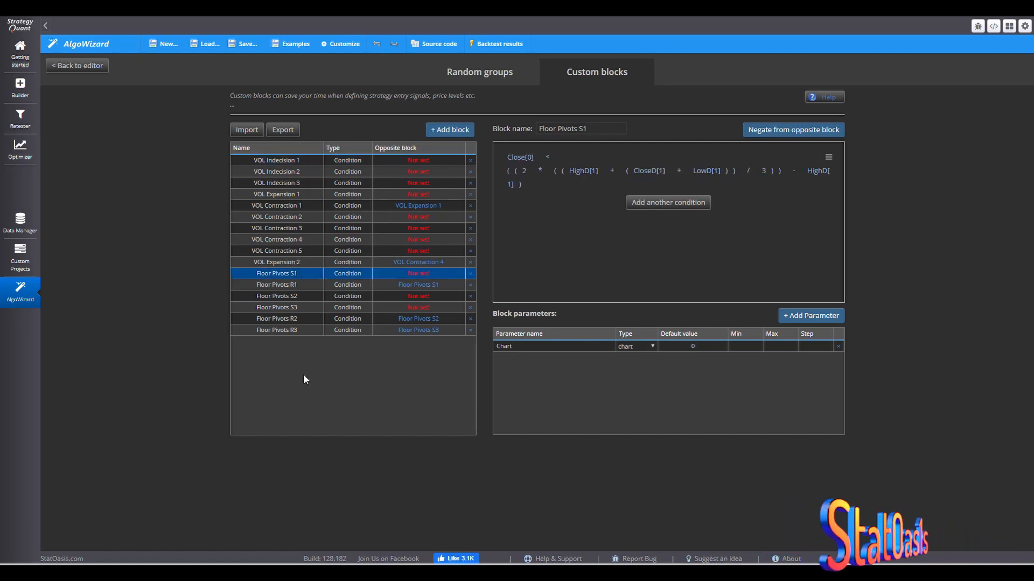
click(420, 573)
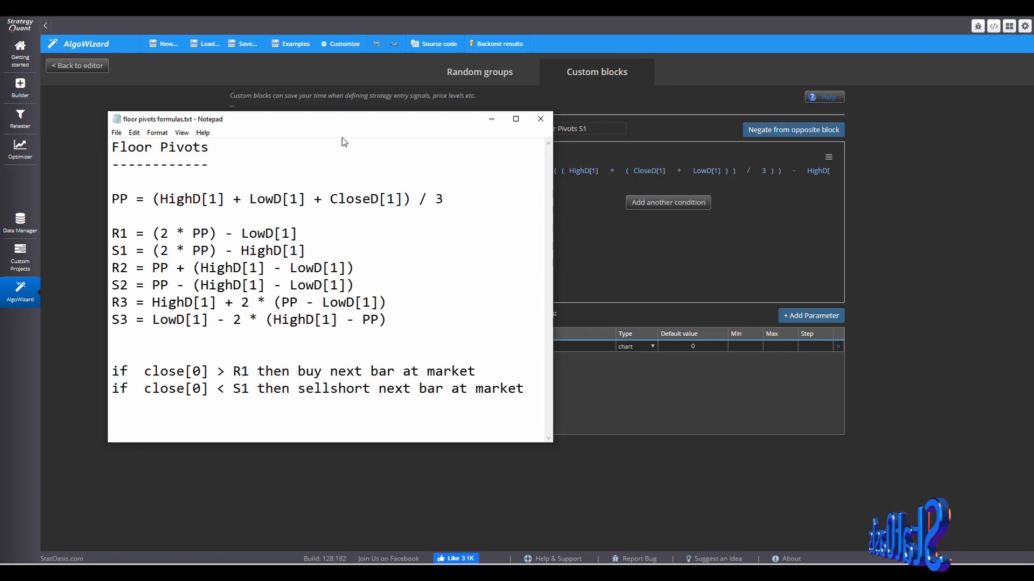
drag(341, 121, 266, 122)
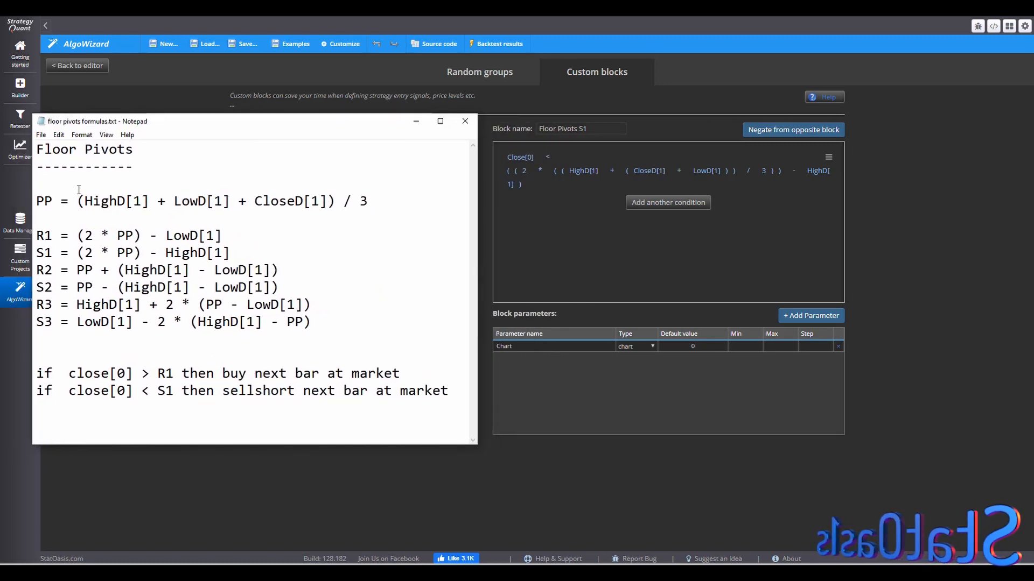
drag(231, 252, 35, 255)
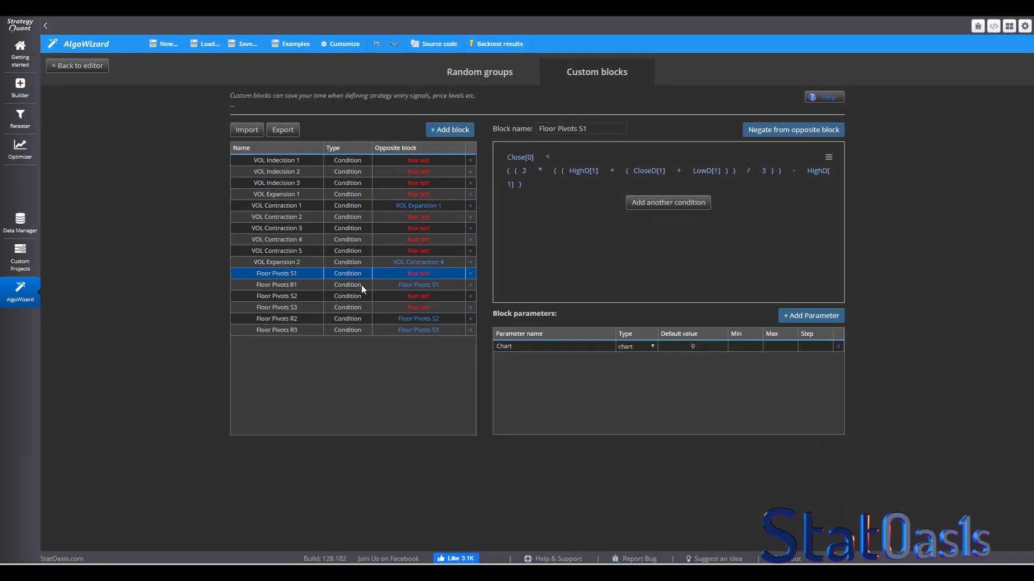
Step: Examine the remaining Floor Pivots custom blocks S2, S3, R2 and R3, ending on Floor Pivots R1
click(296, 283)
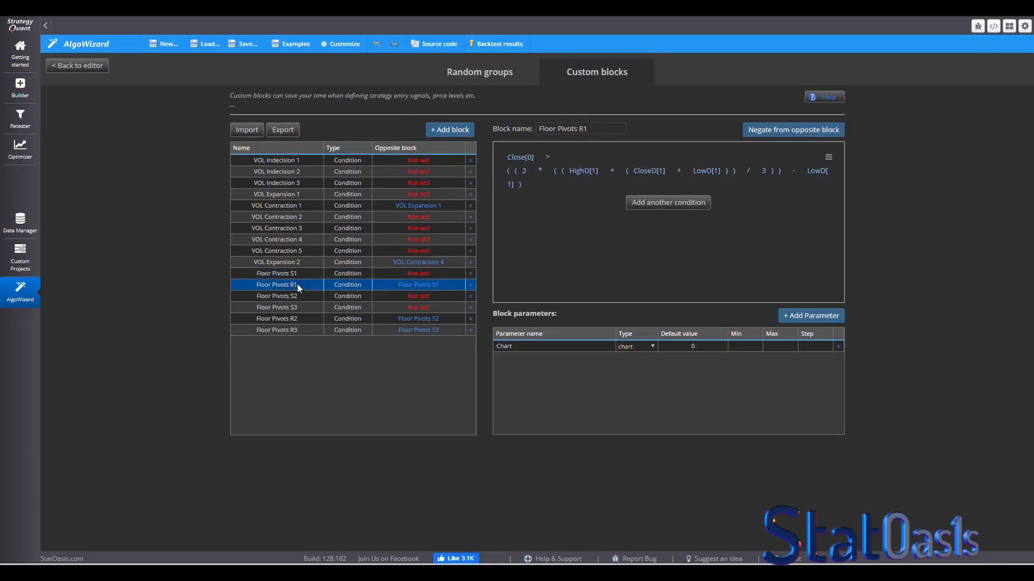
click(300, 295)
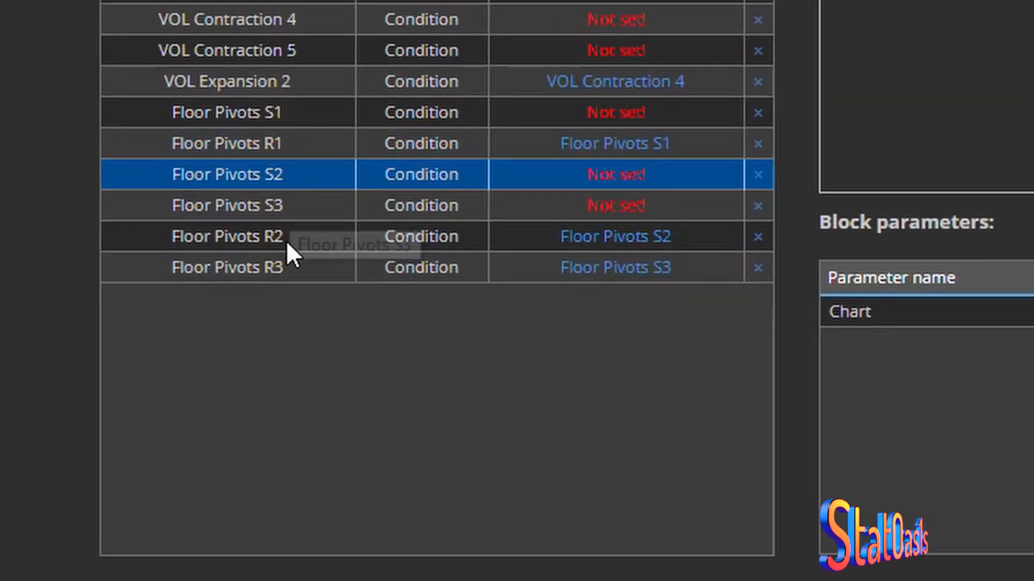
key(Down)
key(Down)
key(Down)
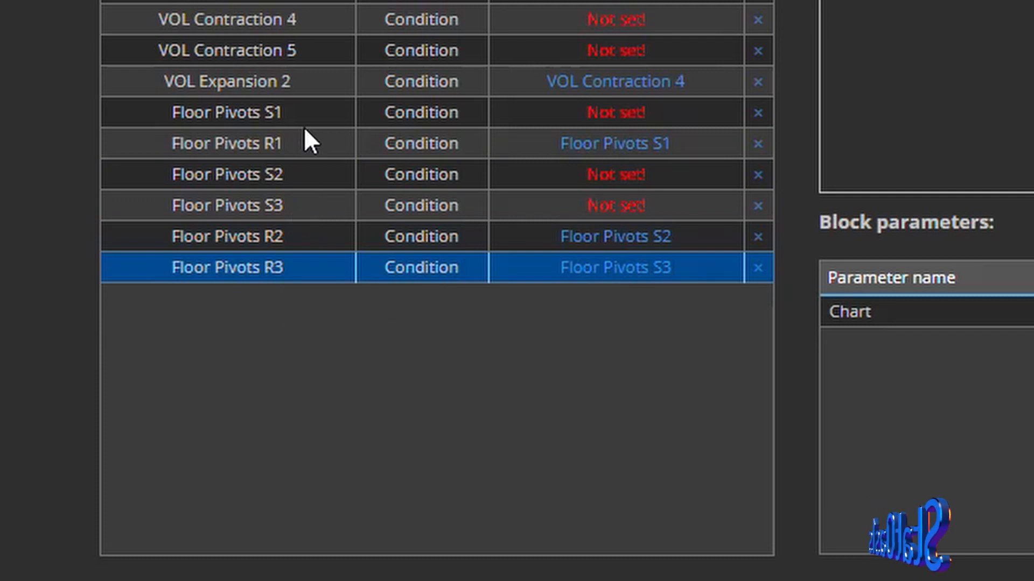
click(300, 144)
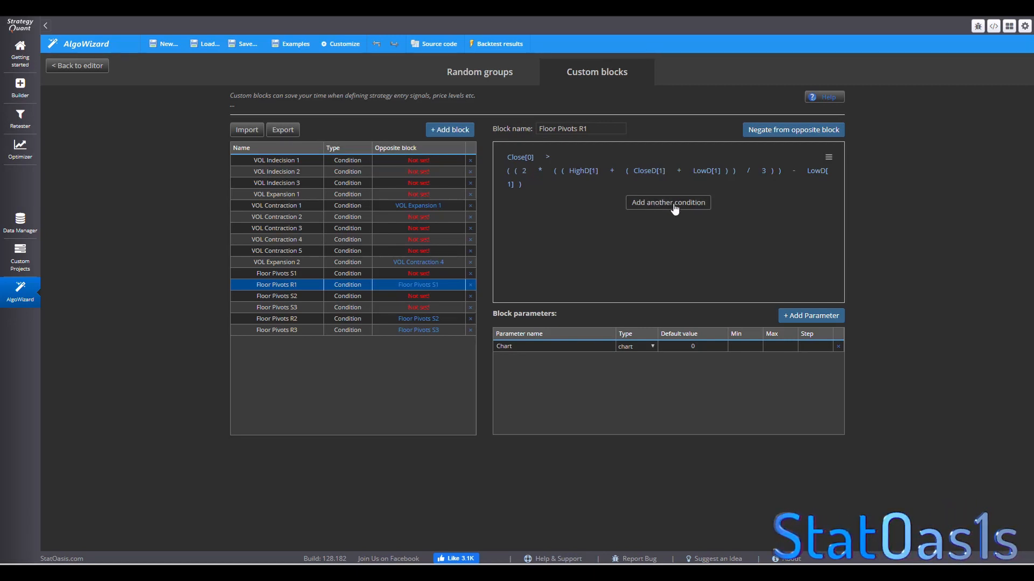
Step: Create a custom block of type Condition with the key 1234 and the name "Floor Pivot R1 temp"
click(451, 132)
click(540, 270)
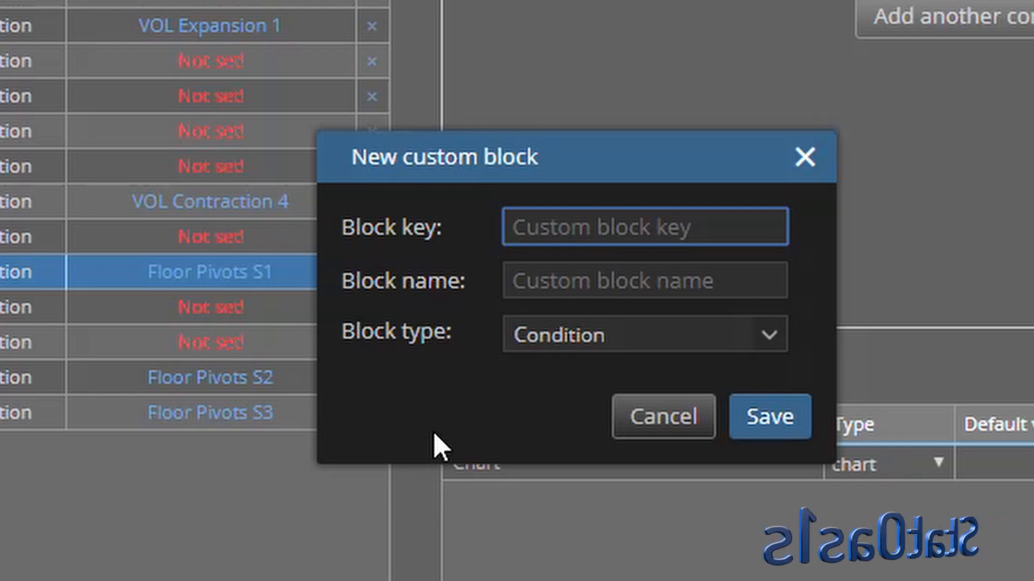
text(1234)
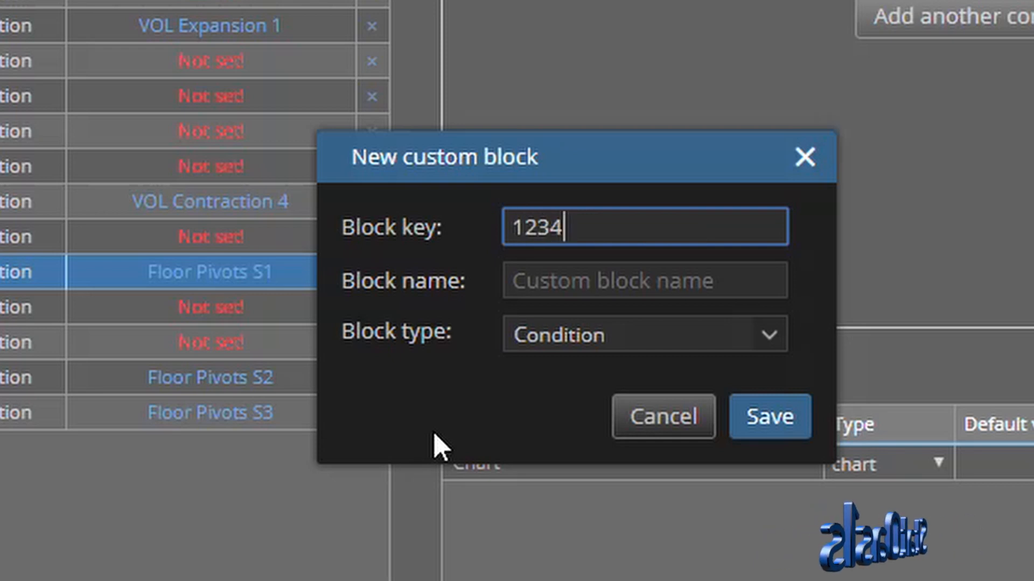
click(600, 281)
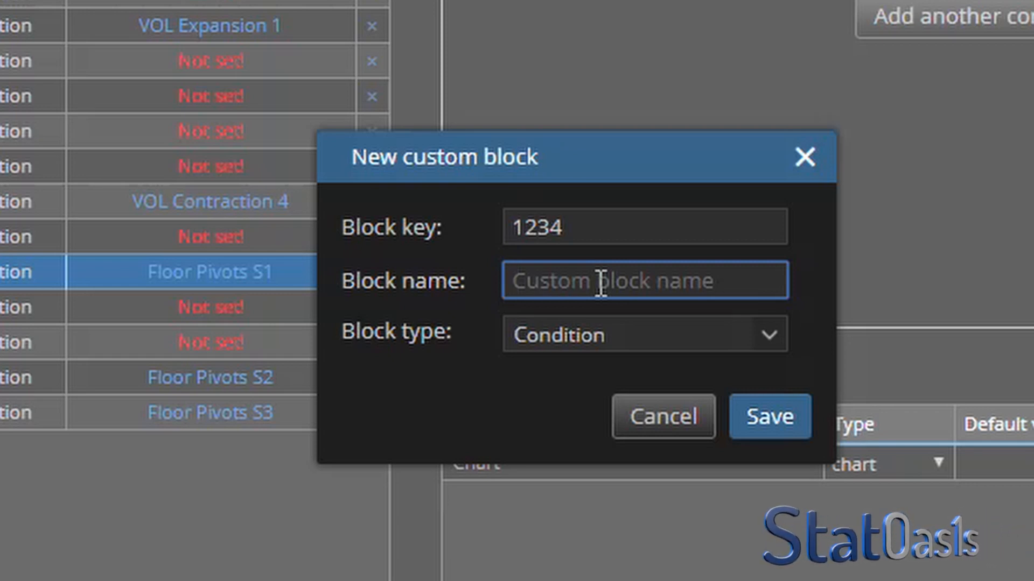
text(Floor Pivot)
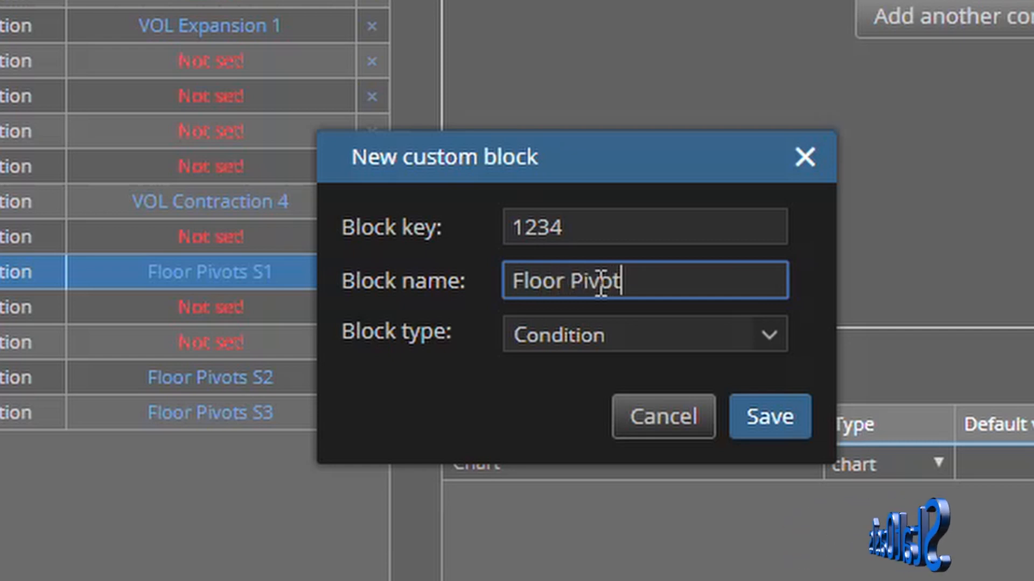
text( R1)
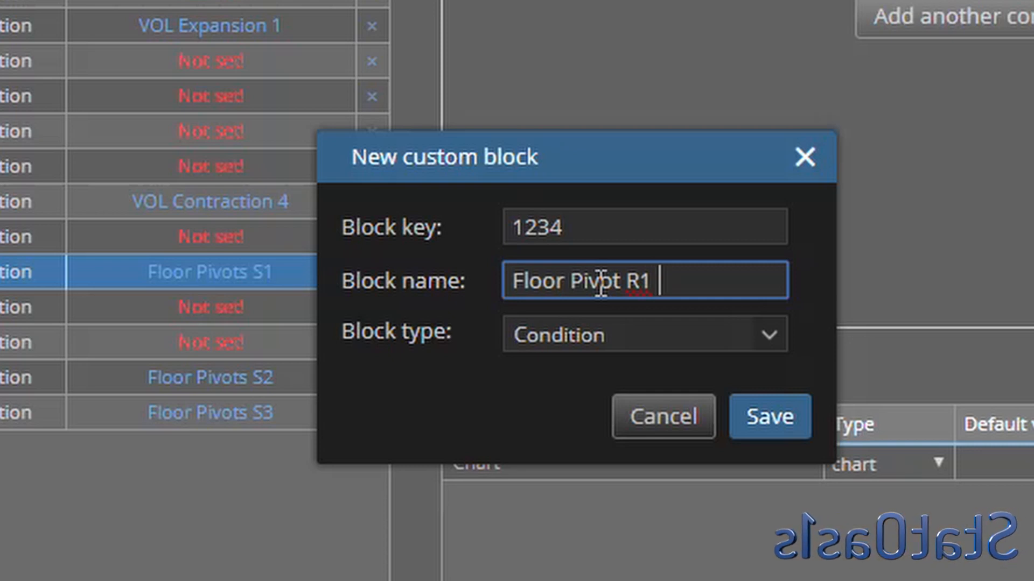
text( temp)
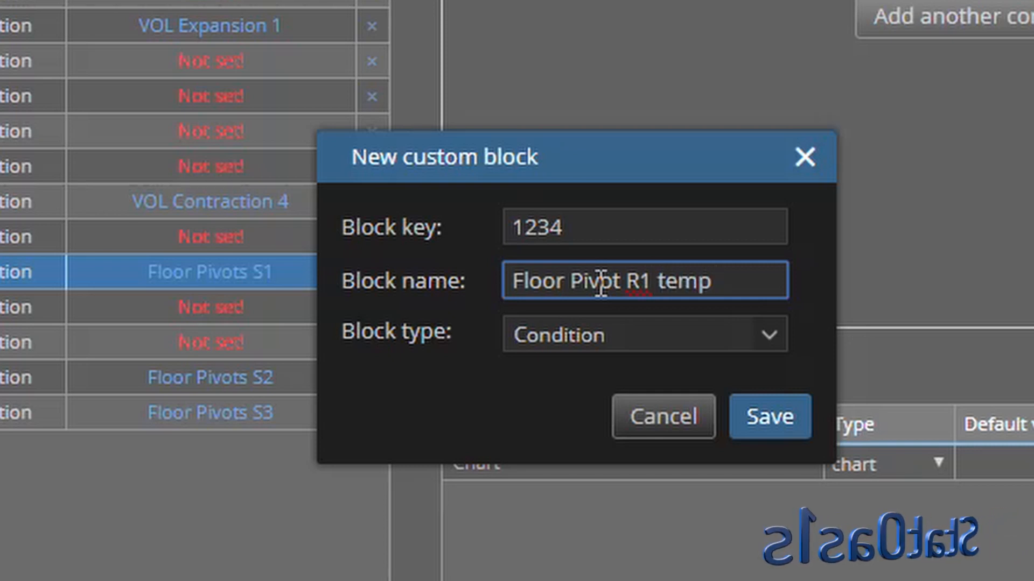
click(763, 425)
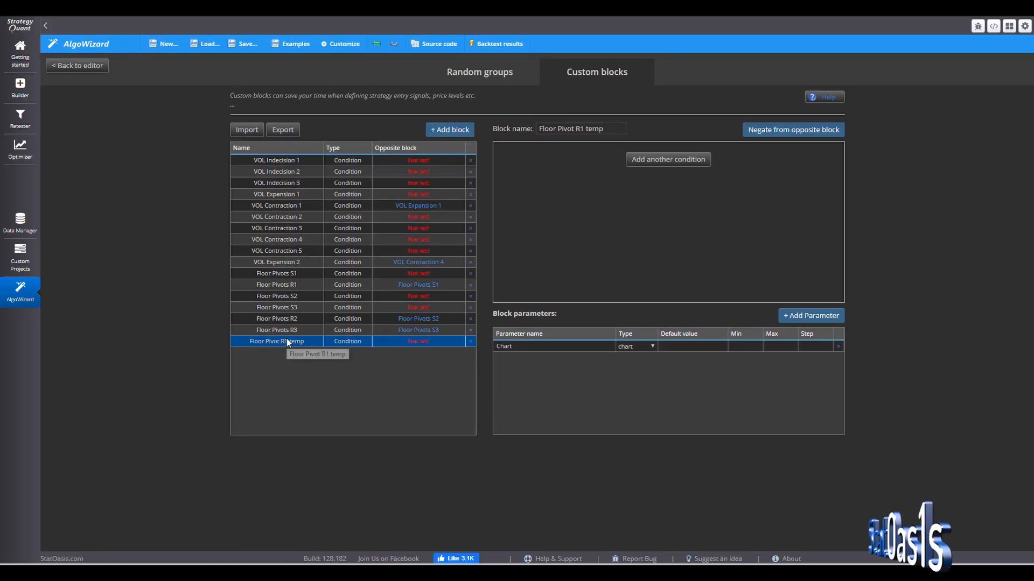